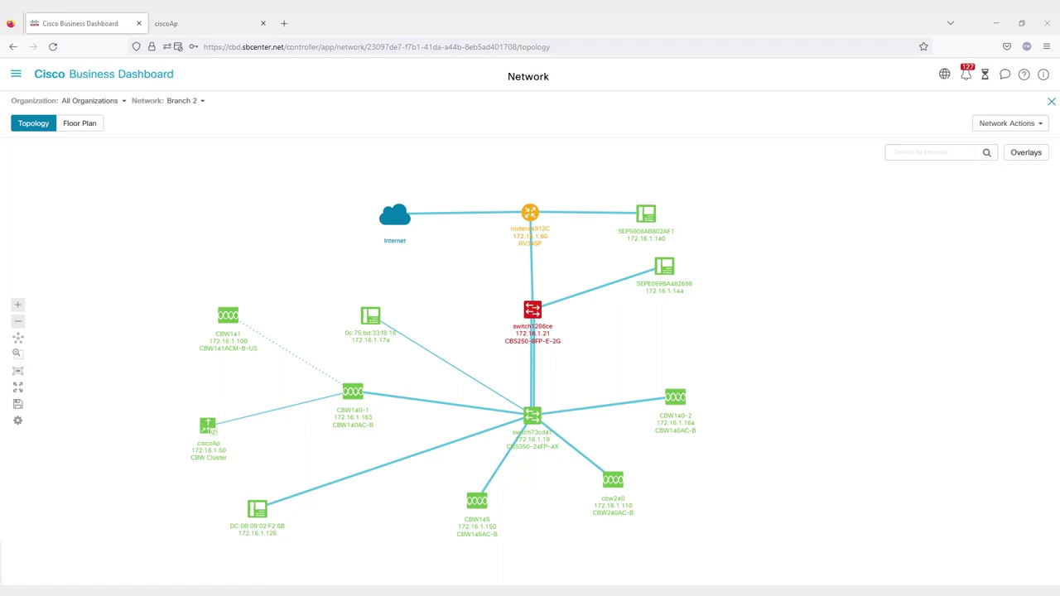
# Open the Lab2 organization's default guest portal profile for editing in the network configuration
pyautogui.click(15, 74)
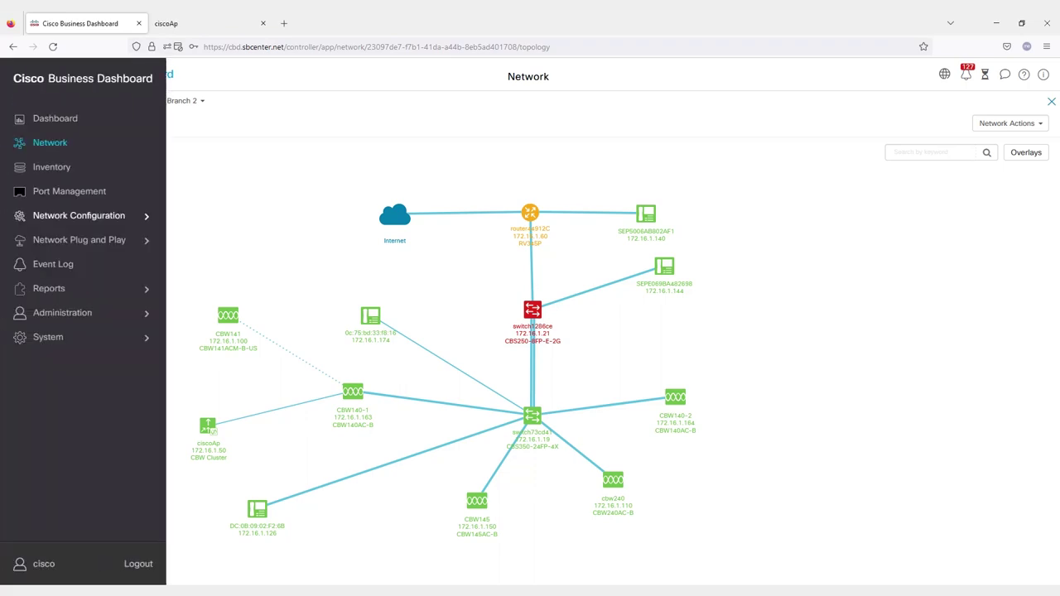
pyautogui.click(78, 215)
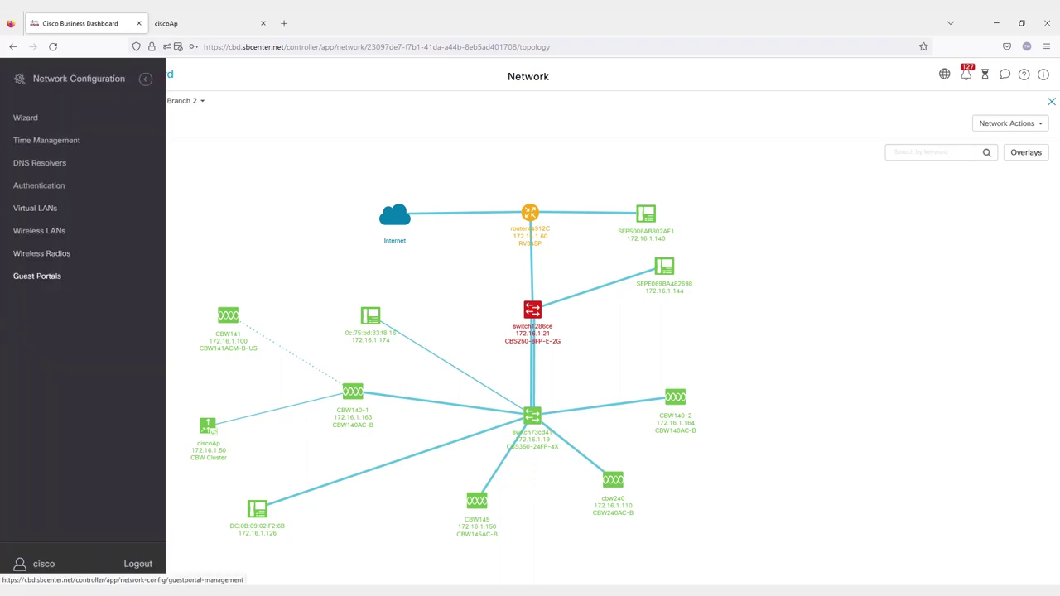
pyautogui.click(37, 276)
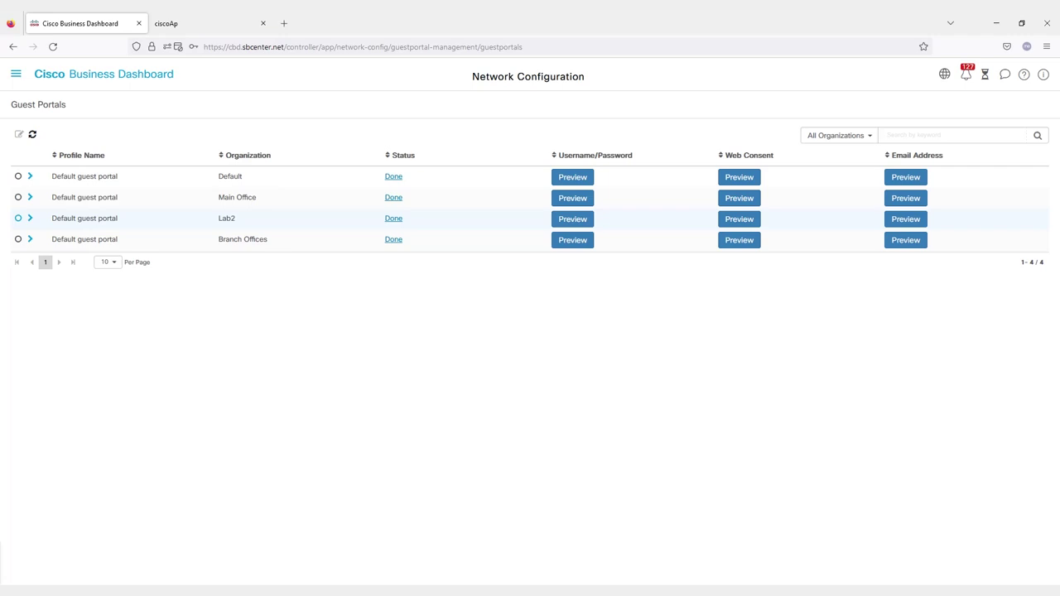
pyautogui.click(18, 217)
pyautogui.click(19, 134)
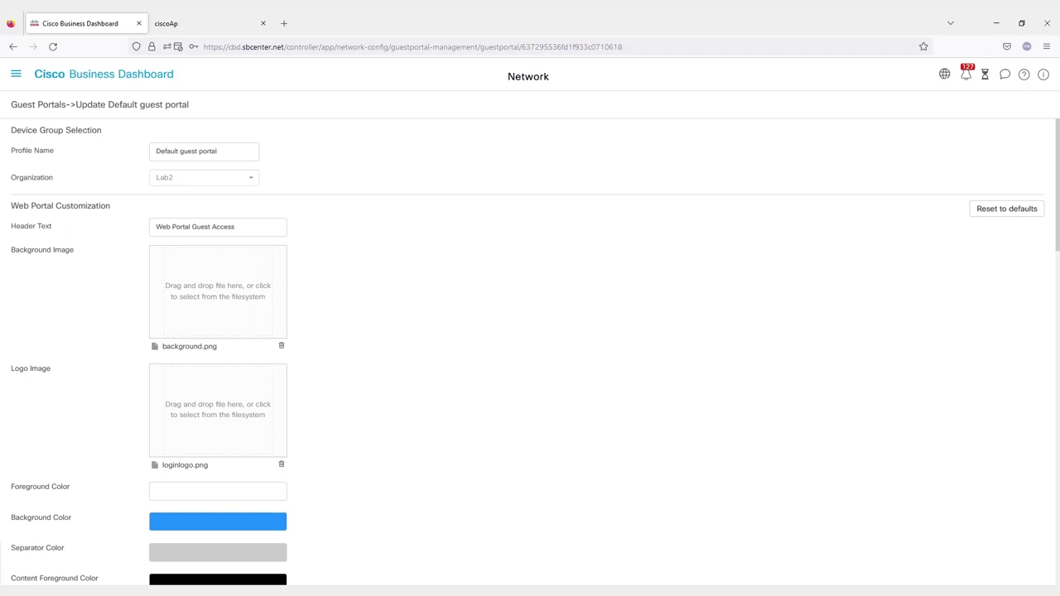
# Change the guest portal's header text to "My Business"
pyautogui.moveTo(235, 227); pyautogui.dragTo(156, 227)
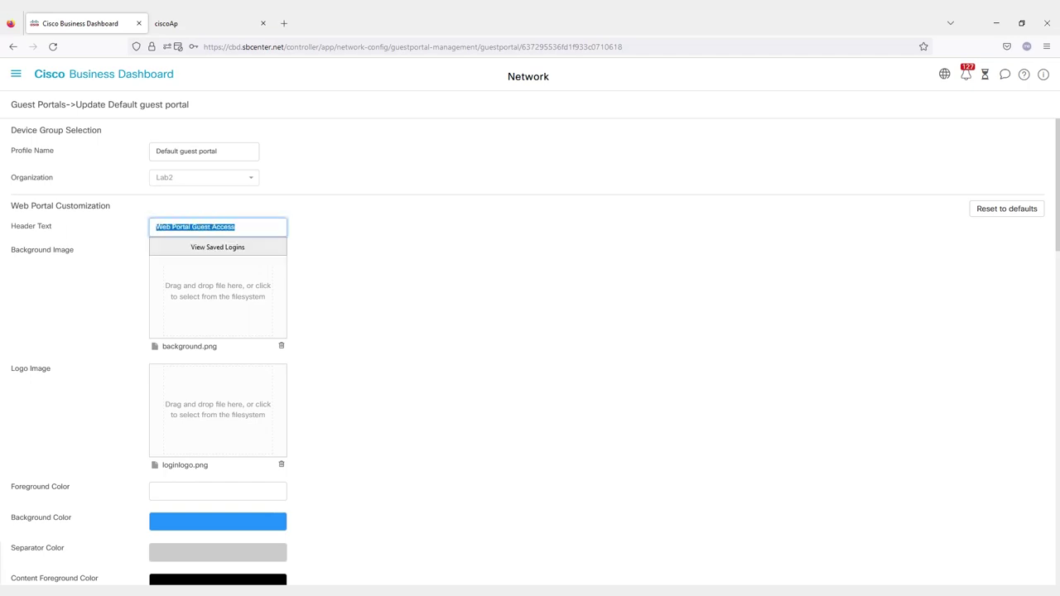
pyautogui.write('My Busines')
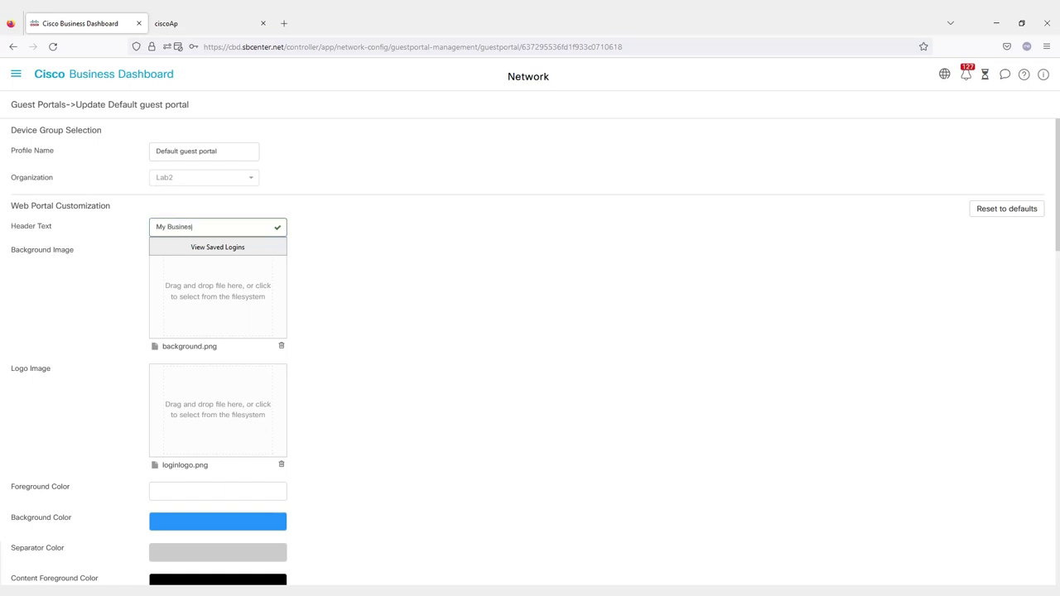
pyautogui.write('s')
# Replace the portal's background image with 100_0432.JPG from the wallpaper folder
pyautogui.moveTo(1059, 122); pyautogui.dragTo(572, 122)
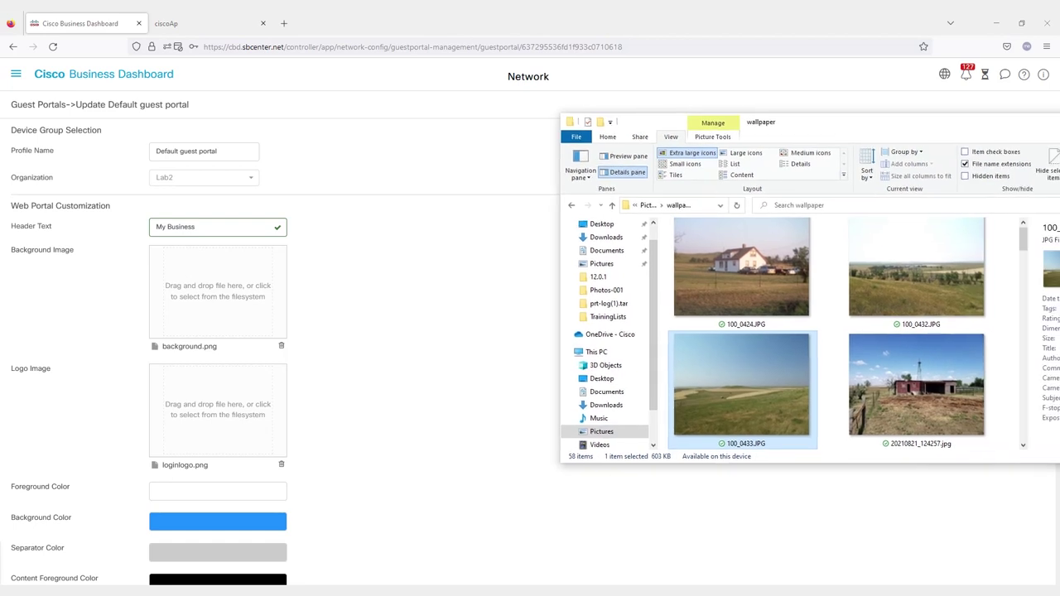
pyautogui.moveTo(916, 266); pyautogui.dragTo(204, 286)
pyautogui.moveTo(828, 122); pyautogui.dragTo(1059, 129)
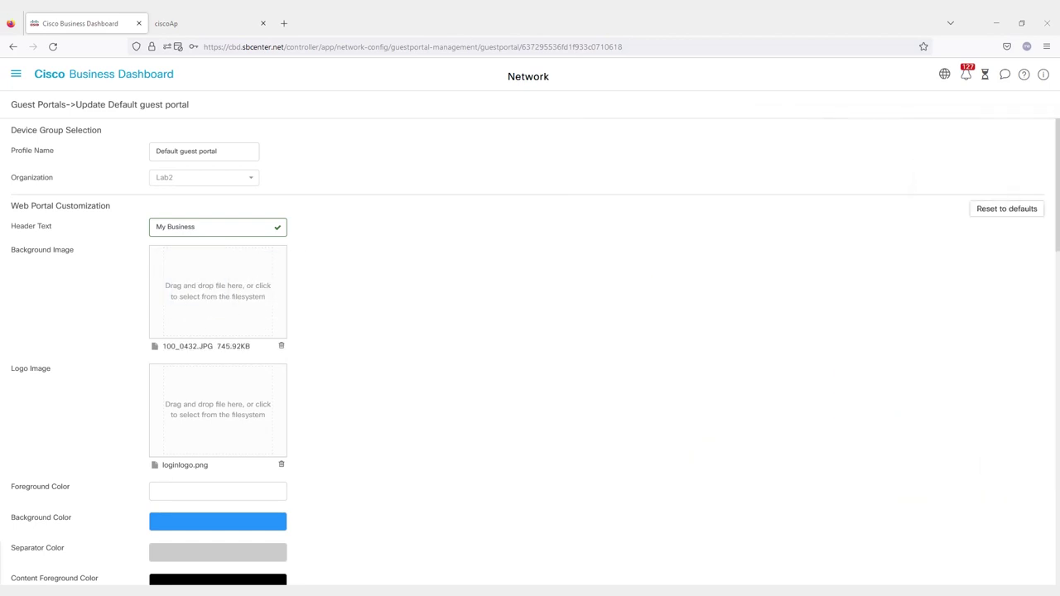
# Review the portal's color pickers, font, button label, policy texts, messages and login settings without editing them
pyautogui.scroll(-2, 530, 351)
pyautogui.click(217, 349)
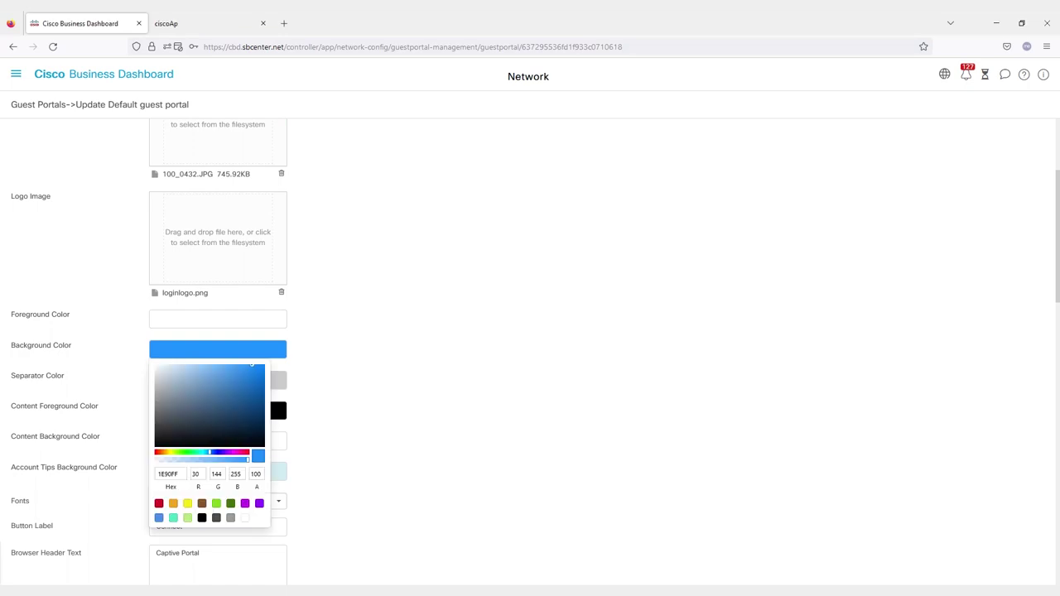
pyautogui.press('Escape')
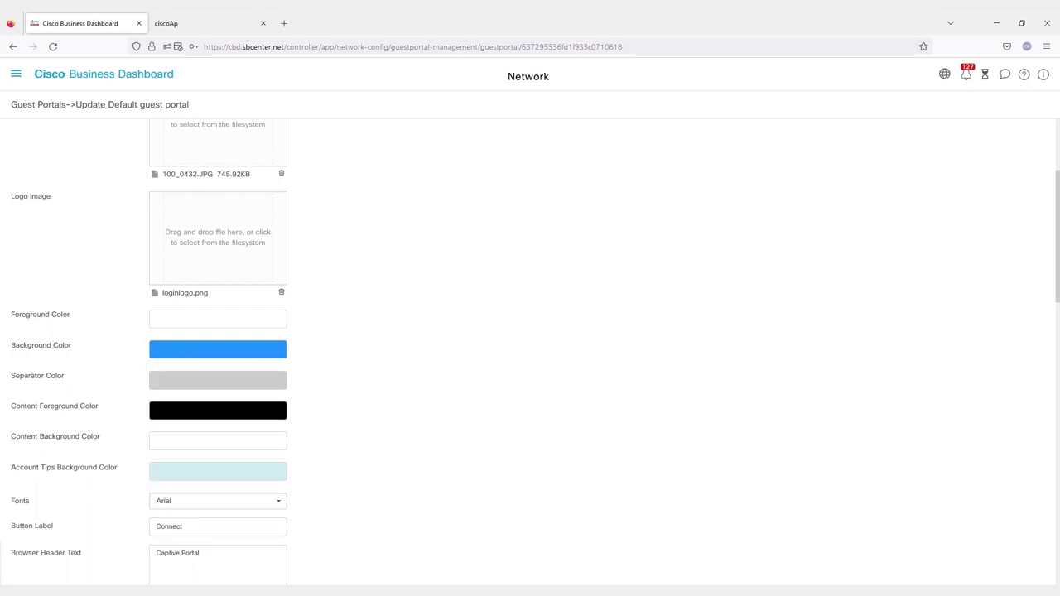
pyautogui.click(217, 319)
pyautogui.press('Escape')
pyautogui.scroll(-3, 531, 347)
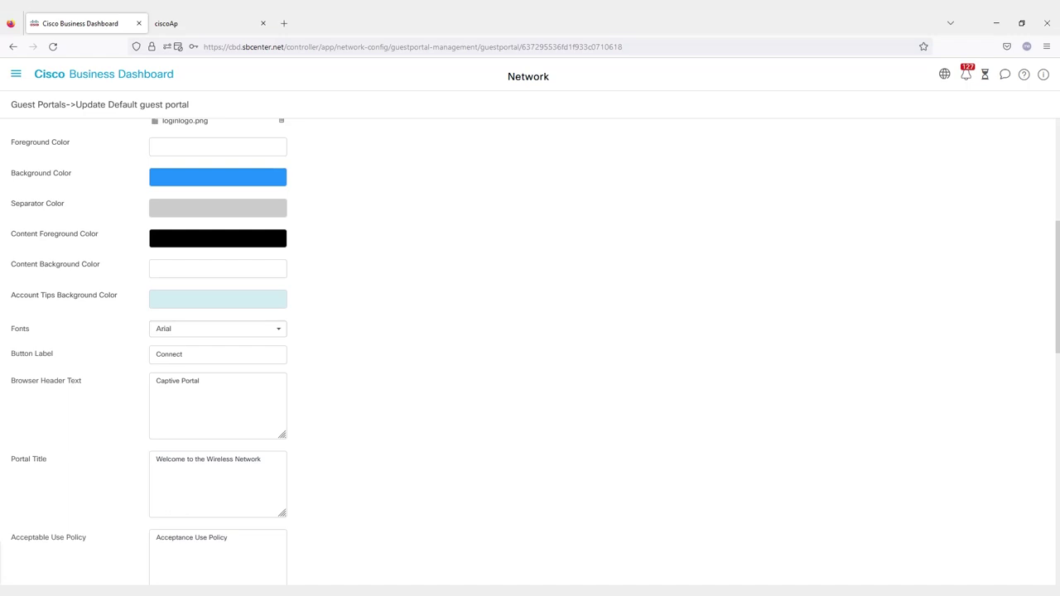
pyautogui.scroll(-3, 530, 351)
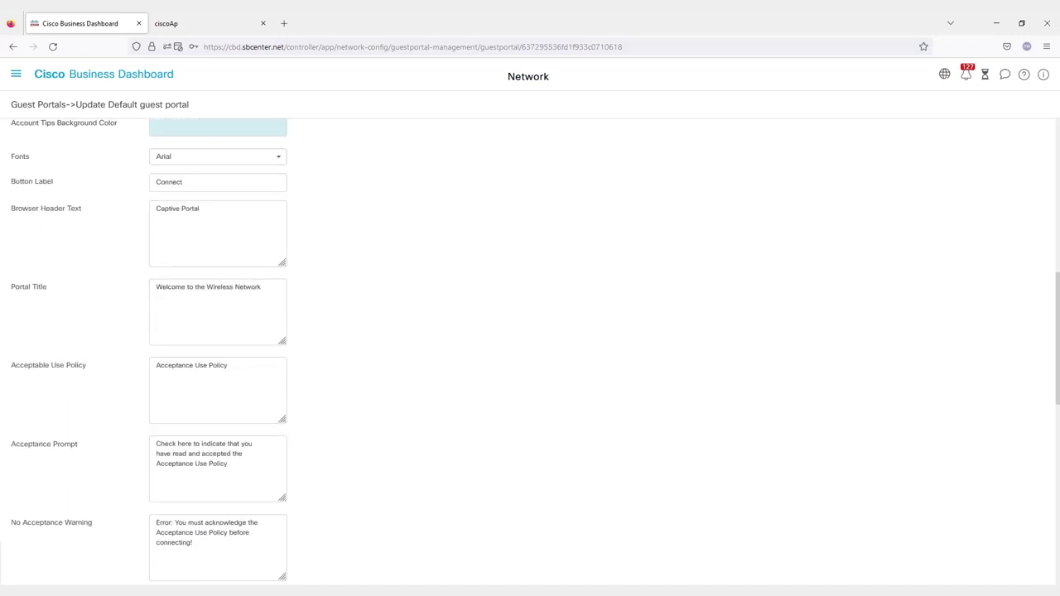
pyautogui.click(228, 365)
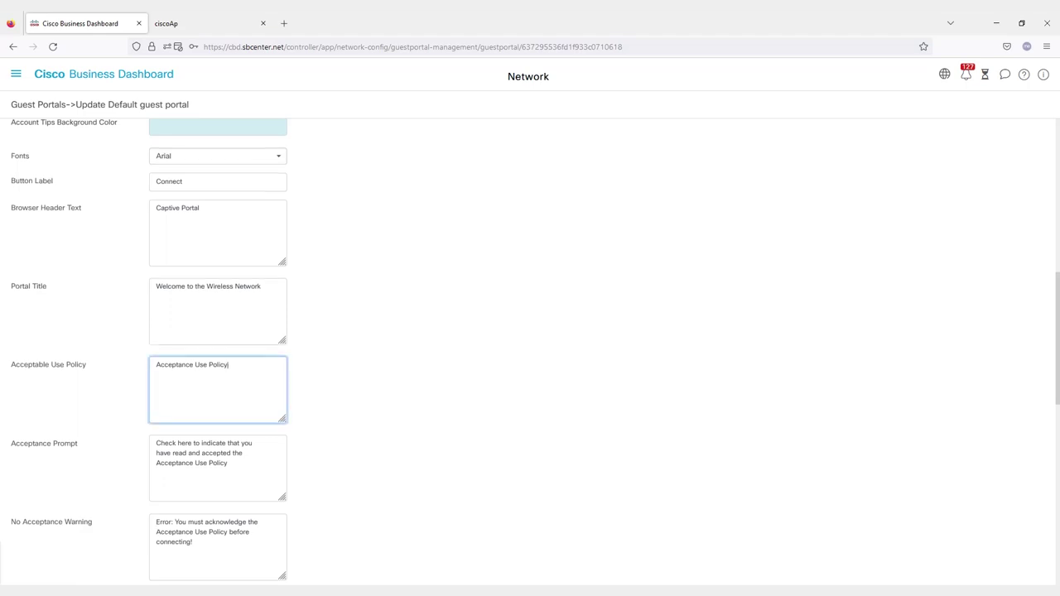
pyautogui.scroll(-7, 530, 351)
pyautogui.scroll(-4, 530, 352)
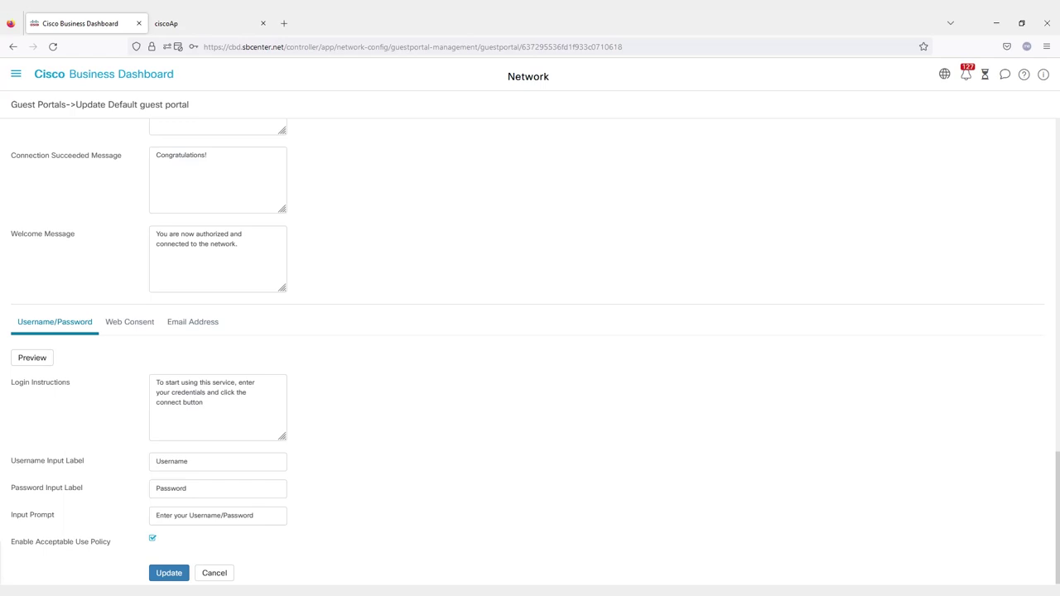
# Preview the Web Consent version of the guest portal page and close the preview
pyautogui.click(129, 322)
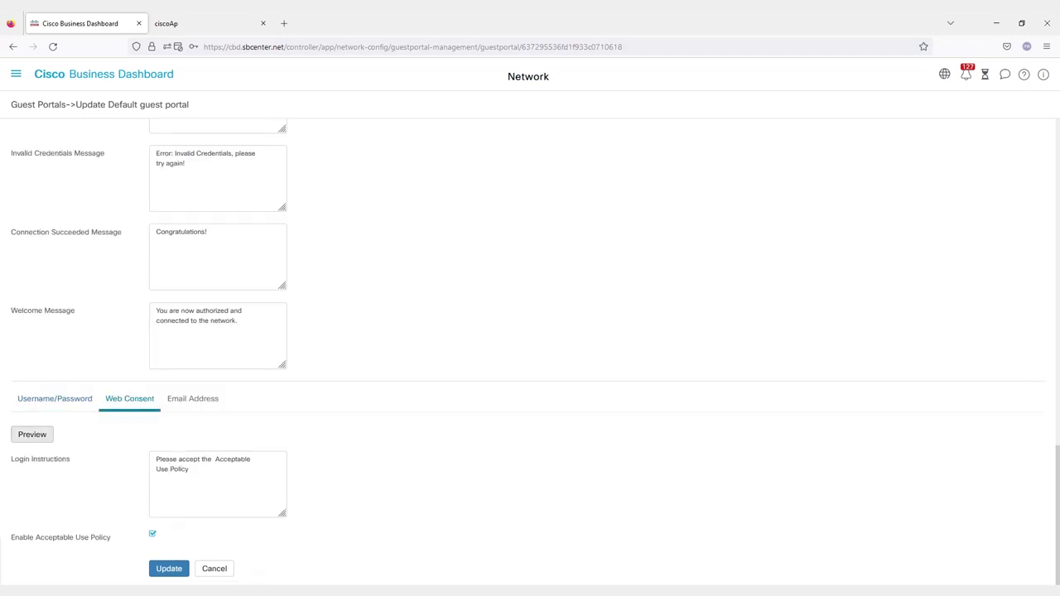
pyautogui.click(32, 435)
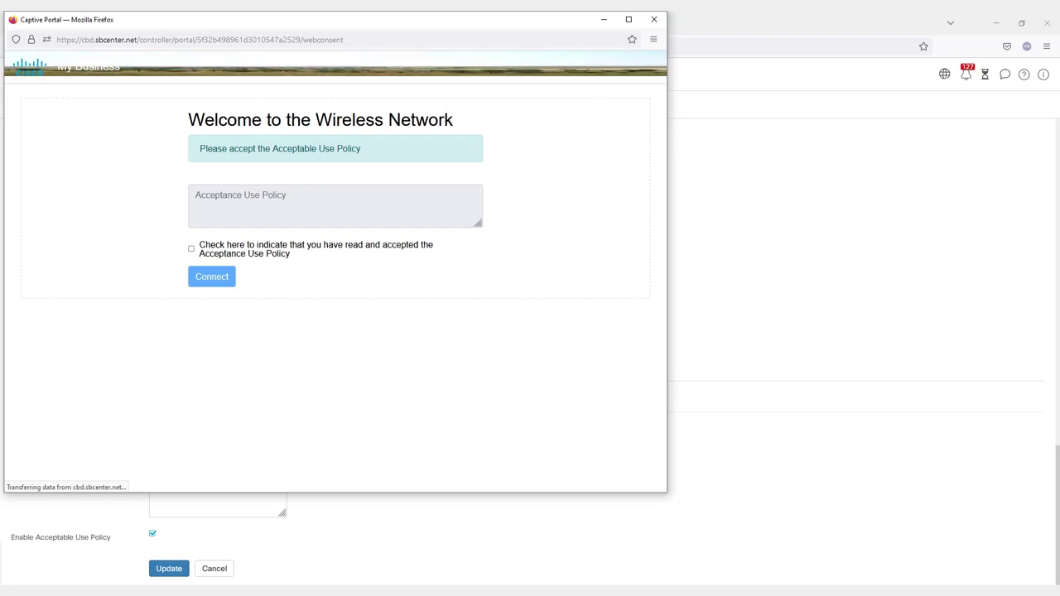
pyautogui.click(653, 19)
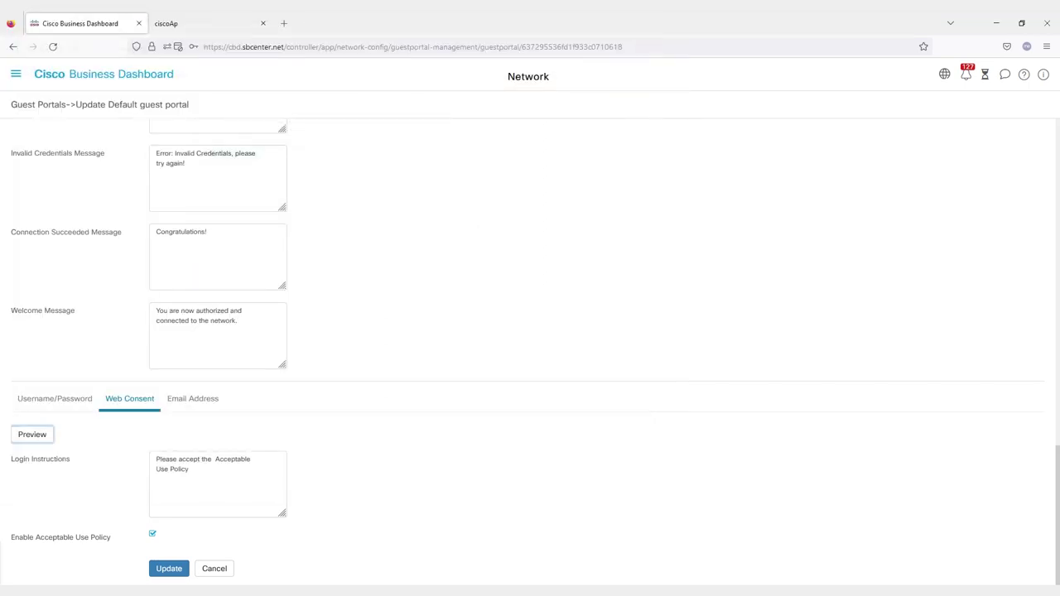
# Check the header text and background image once more and save the guest portal update
pyautogui.scroll(12, 528, 352)
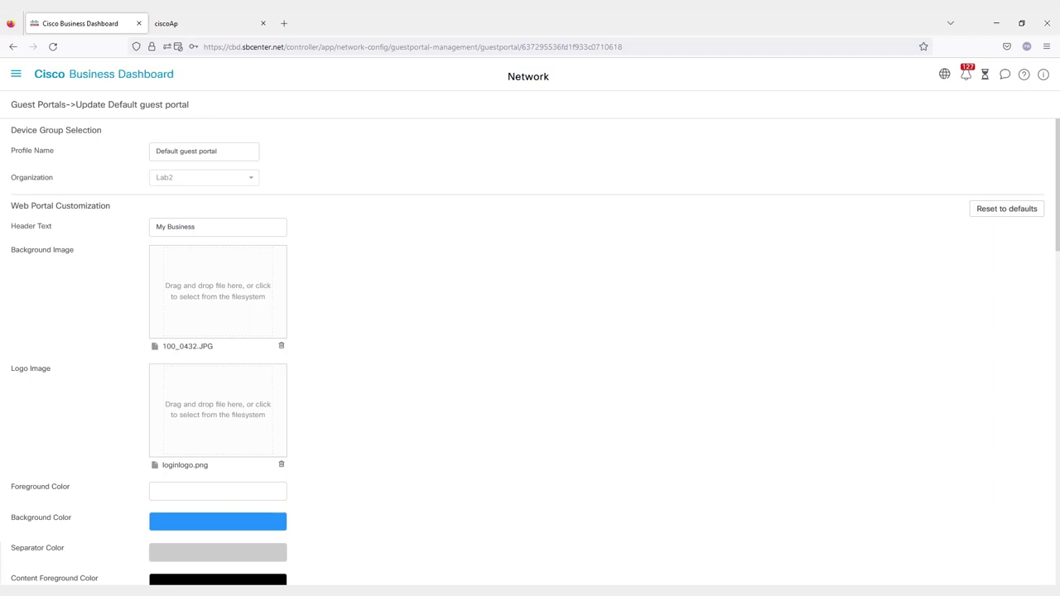
pyautogui.scroll(-15, 530, 348)
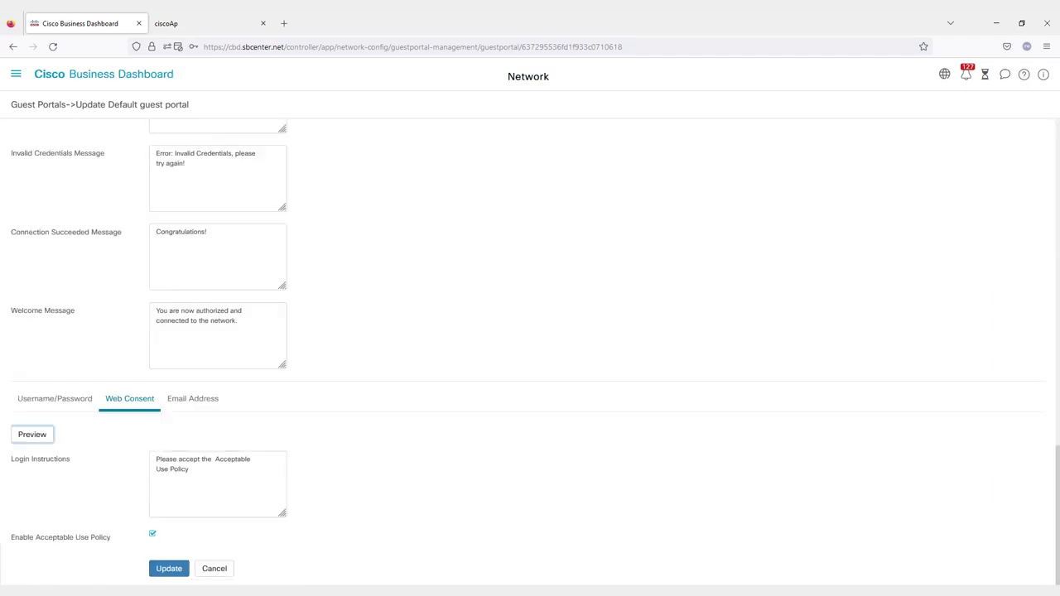
pyautogui.click(169, 568)
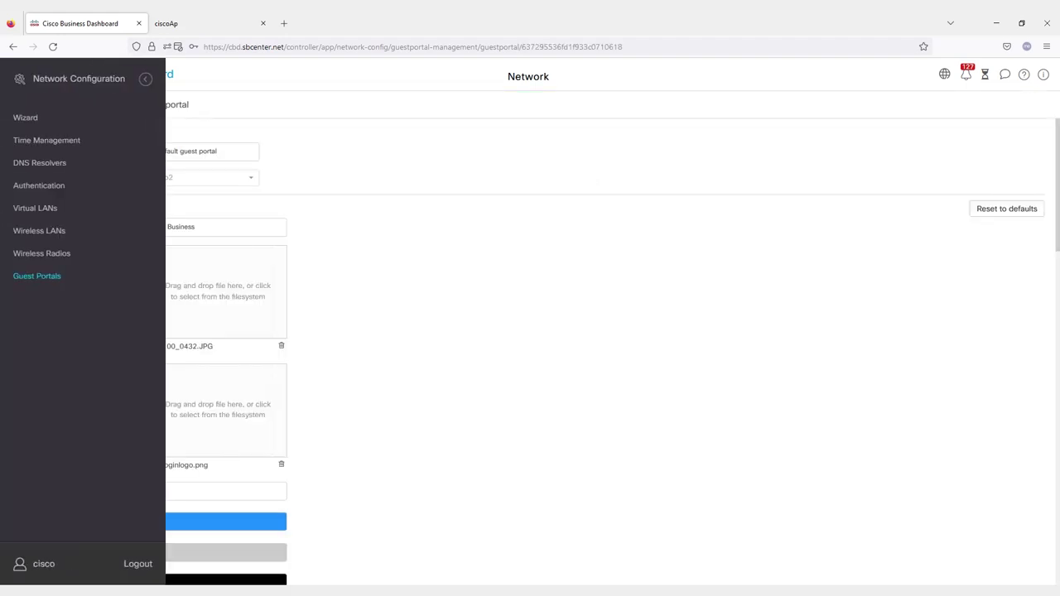
# Start a new Wireless LANs profile and name it GuestNetworks
pyautogui.click(39, 231)
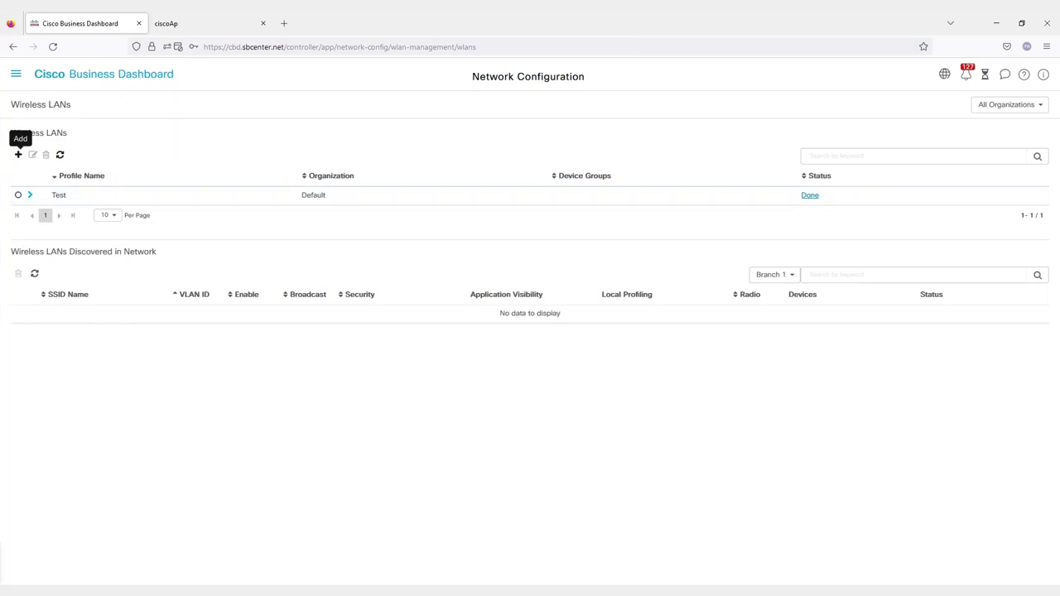
pyautogui.click(18, 154)
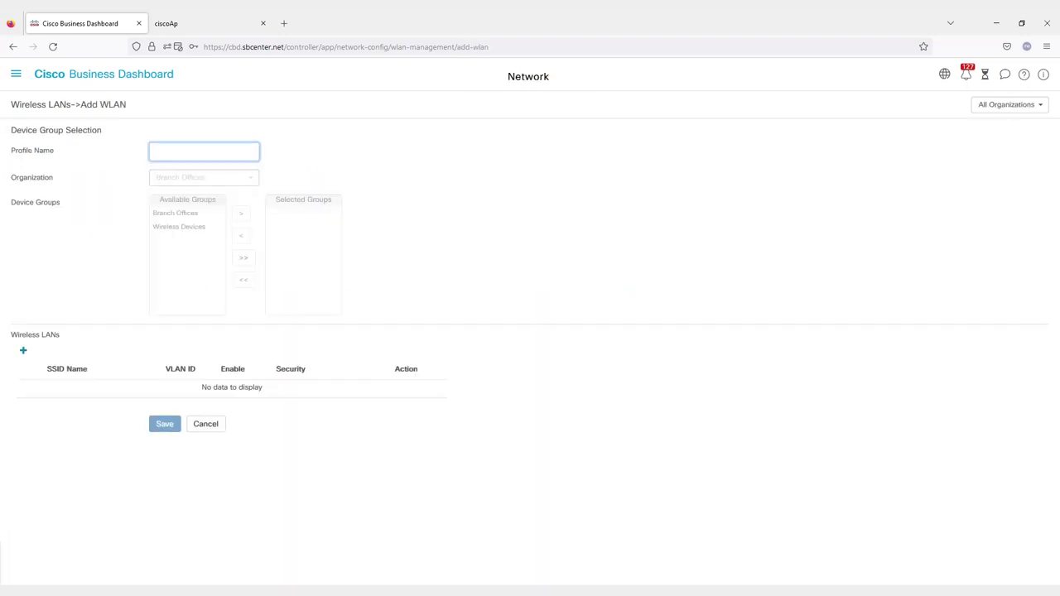
pyautogui.write('GuestNetworks')
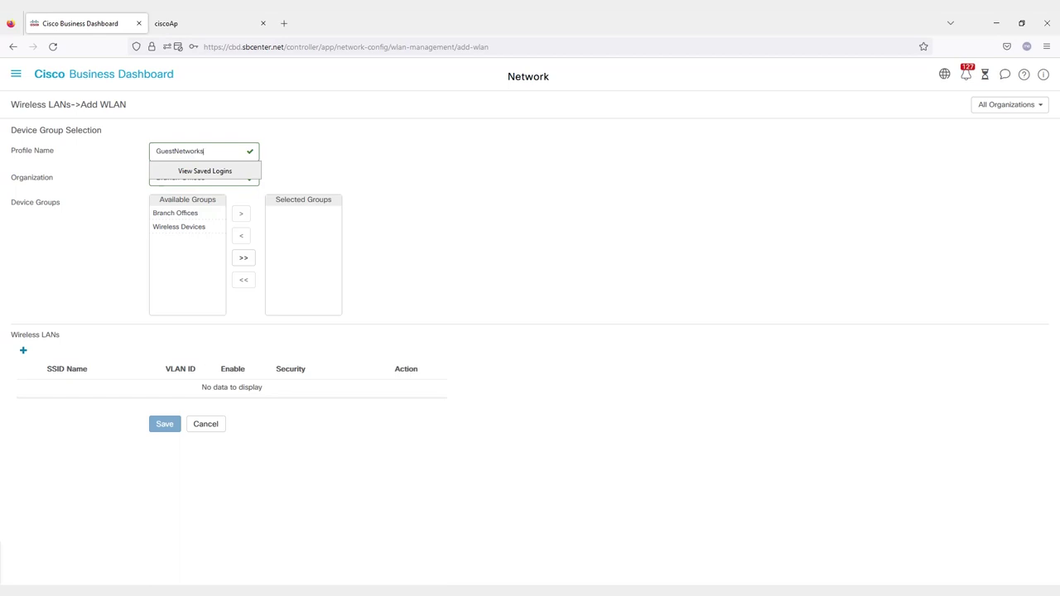
pyautogui.press('Tab')
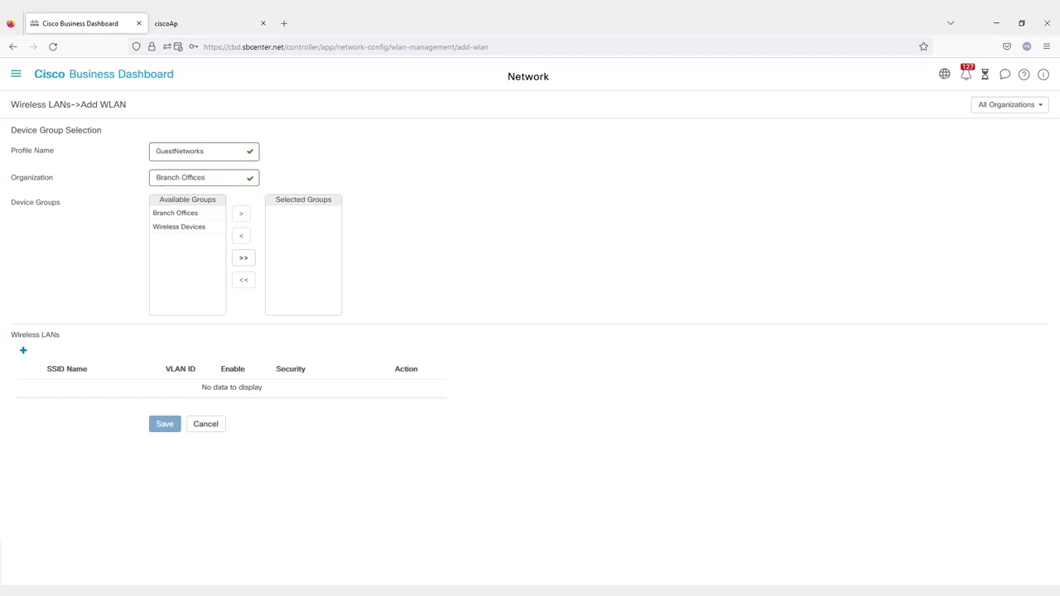
# Set the profile's organization to Lab2 and add Branch2 to its selected device groups
pyautogui.click(203, 177)
pyautogui.click(165, 224)
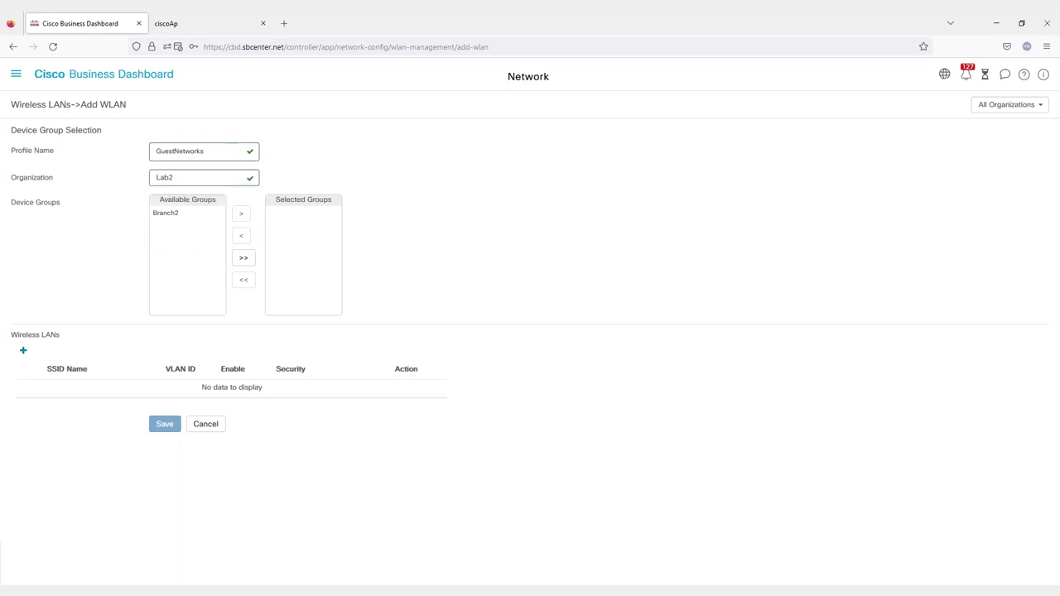
pyautogui.click(187, 213)
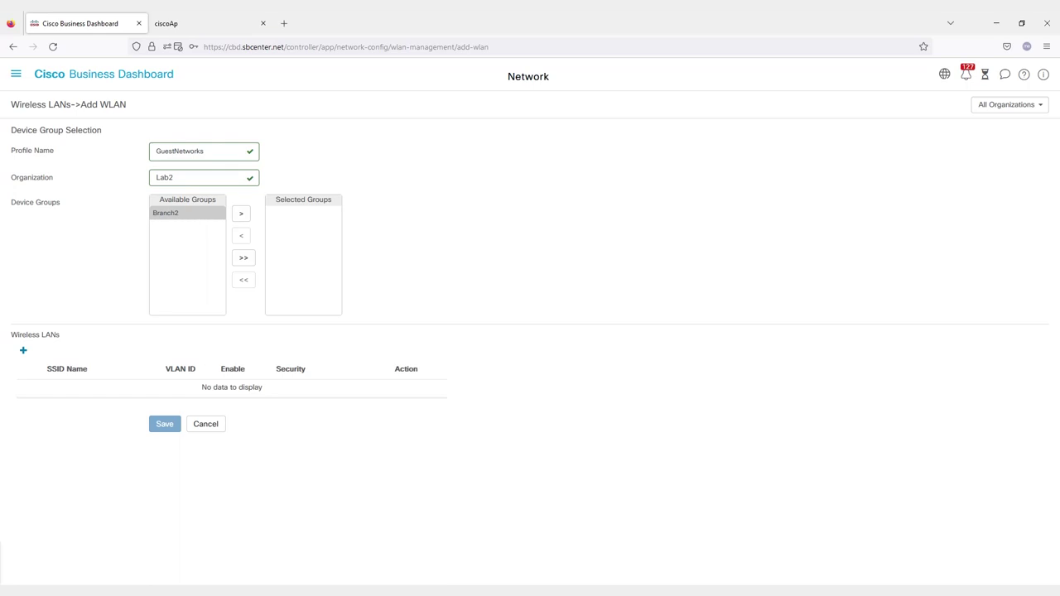
pyautogui.click(241, 213)
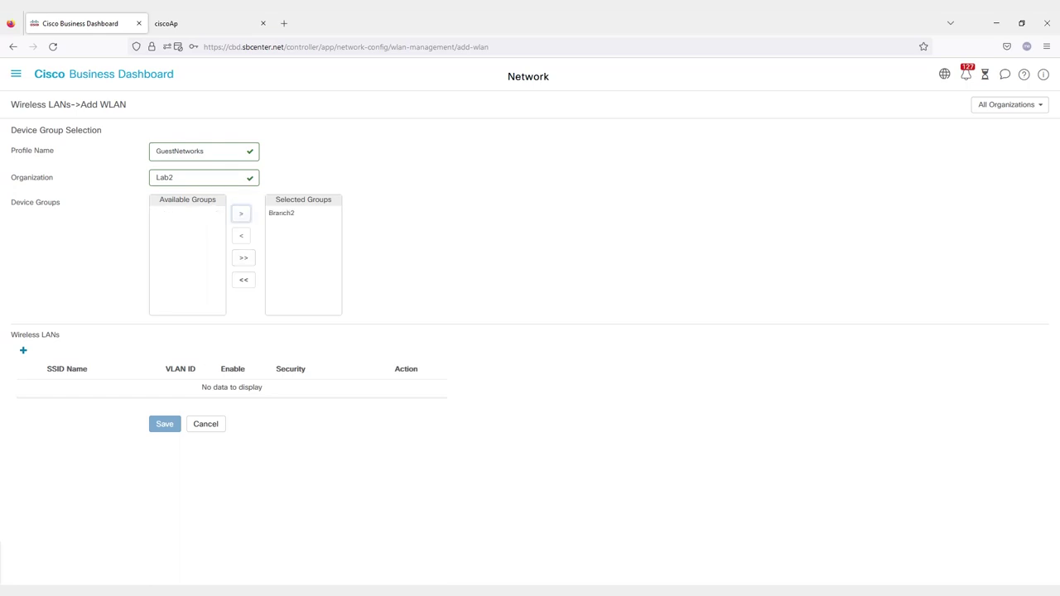
# Add a wireless LAN to the profile with SSID name MyBusinessGuests and VLAN ID 1
pyautogui.click(23, 350)
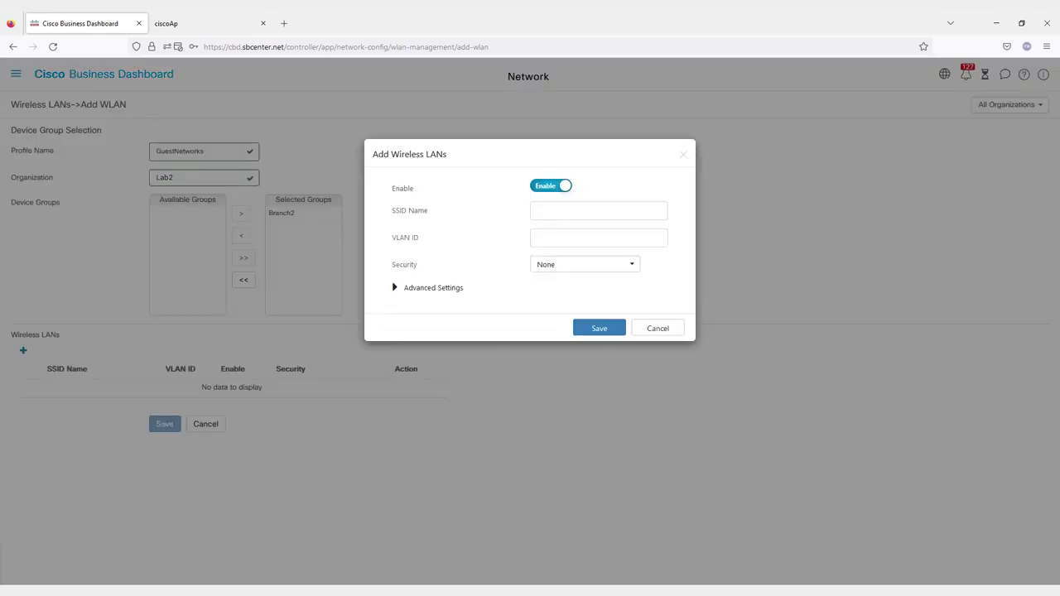
pyautogui.click(538, 210)
pyautogui.write('M')
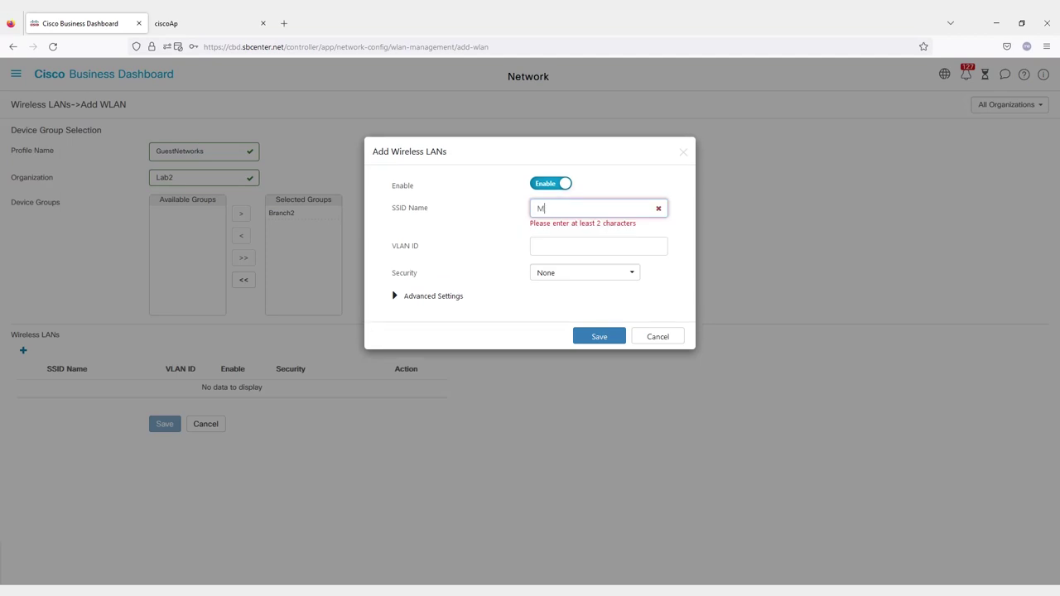
pyautogui.write('yBus')
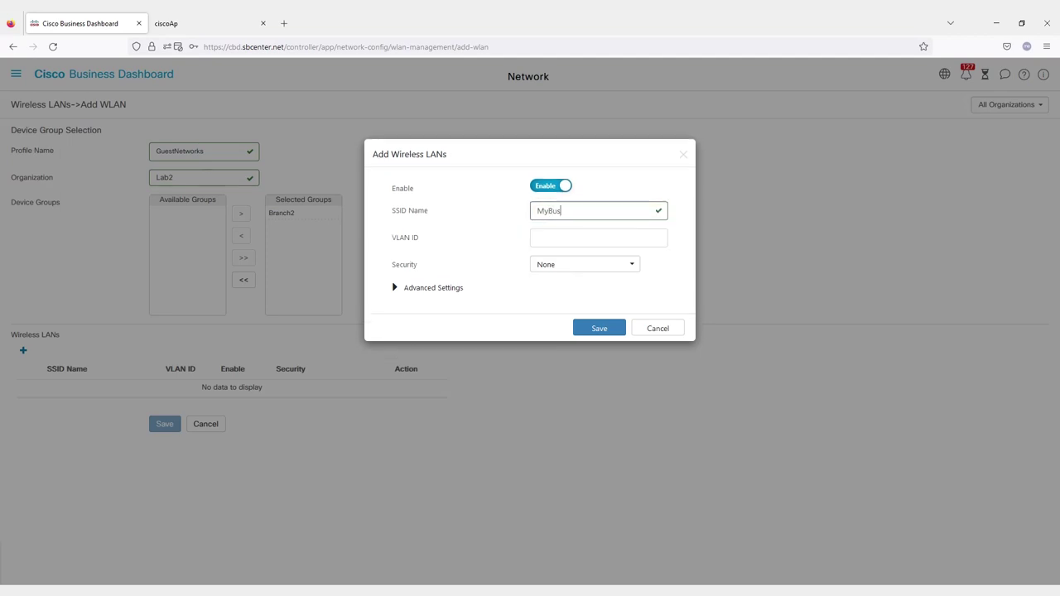
pyautogui.write('inessGuests')
pyautogui.click(539, 238)
pyautogui.write('1')
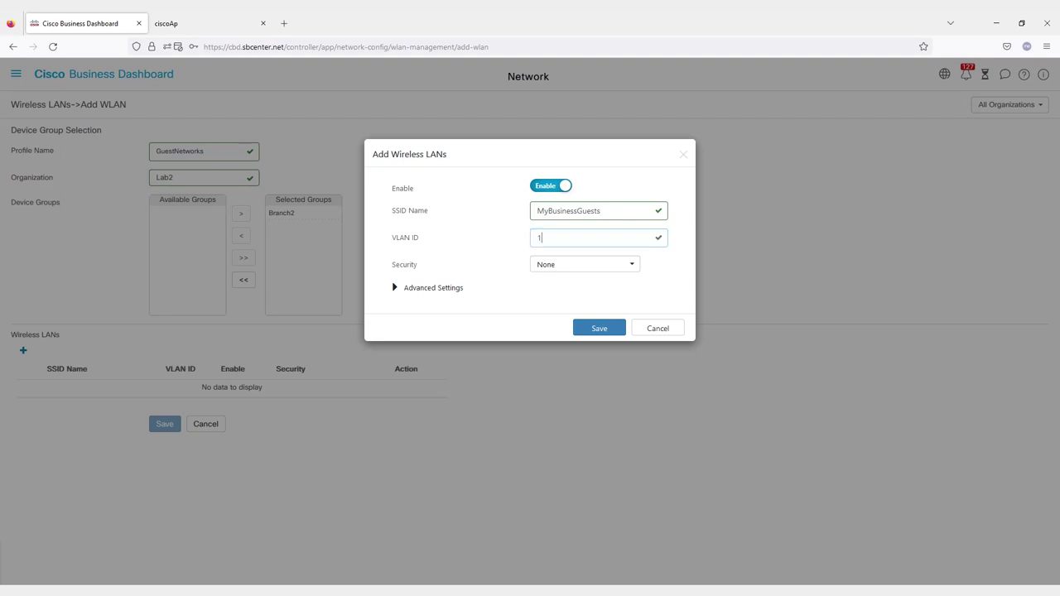
pyautogui.press('Tab')
# Set the wireless LAN's security to Guest with Web Consent authentication and expand its advanced settings
pyautogui.click(585, 265)
pyautogui.click(584, 384)
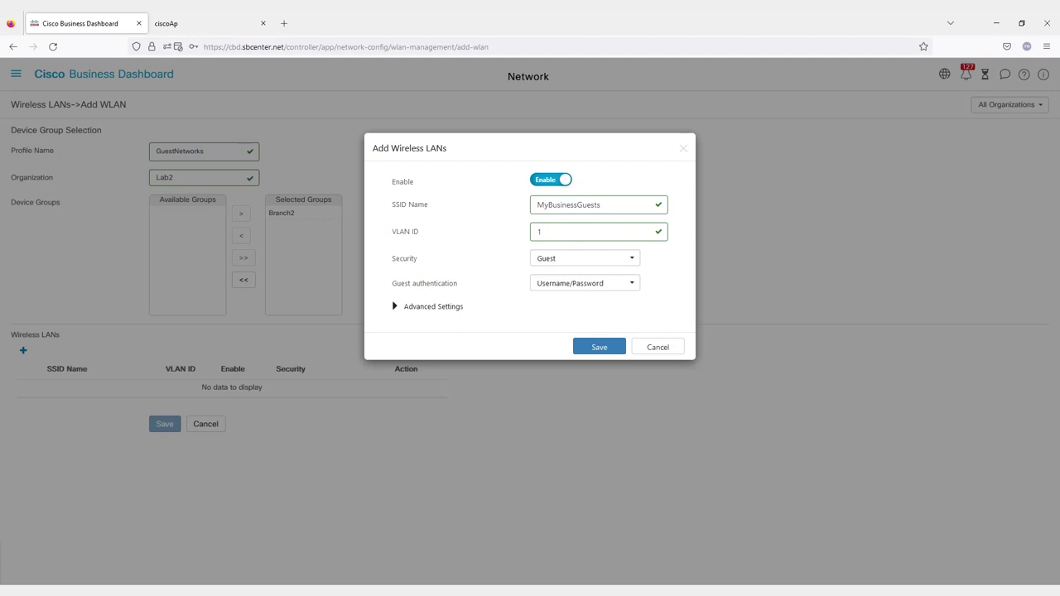
pyautogui.click(585, 283)
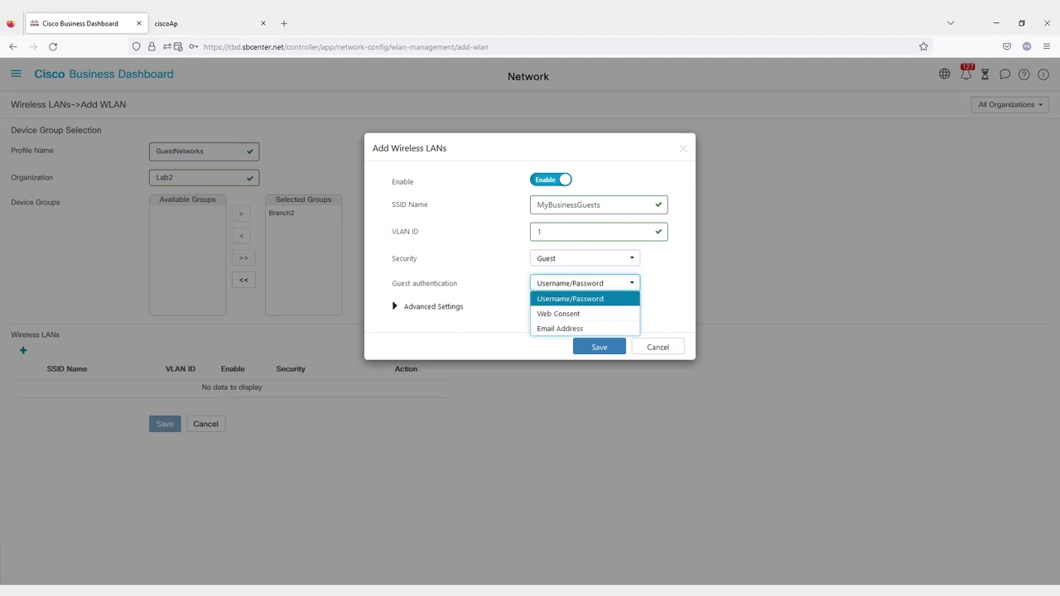
pyautogui.click(557, 311)
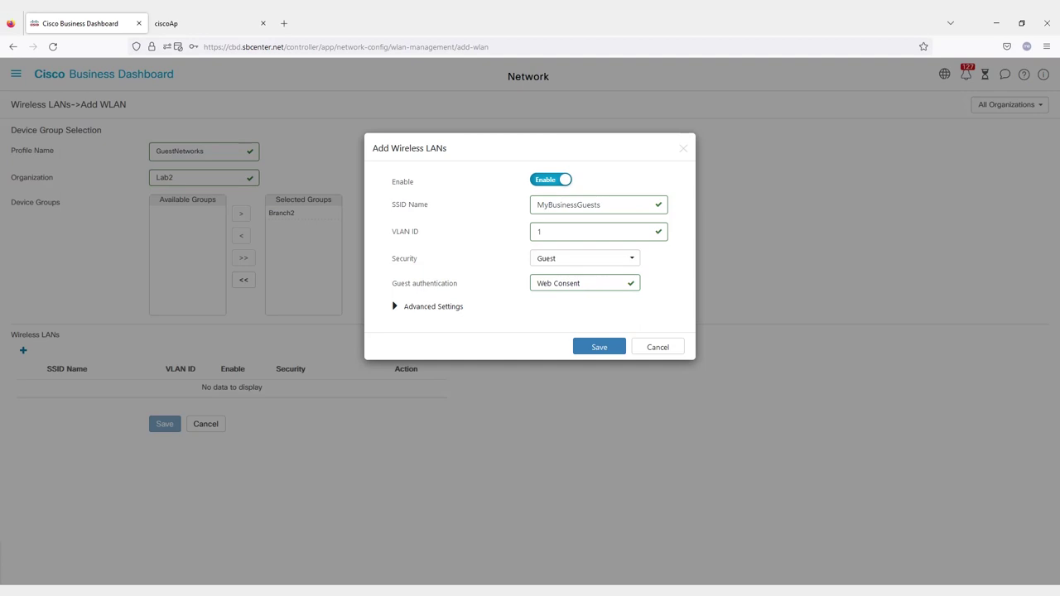
pyautogui.click(427, 306)
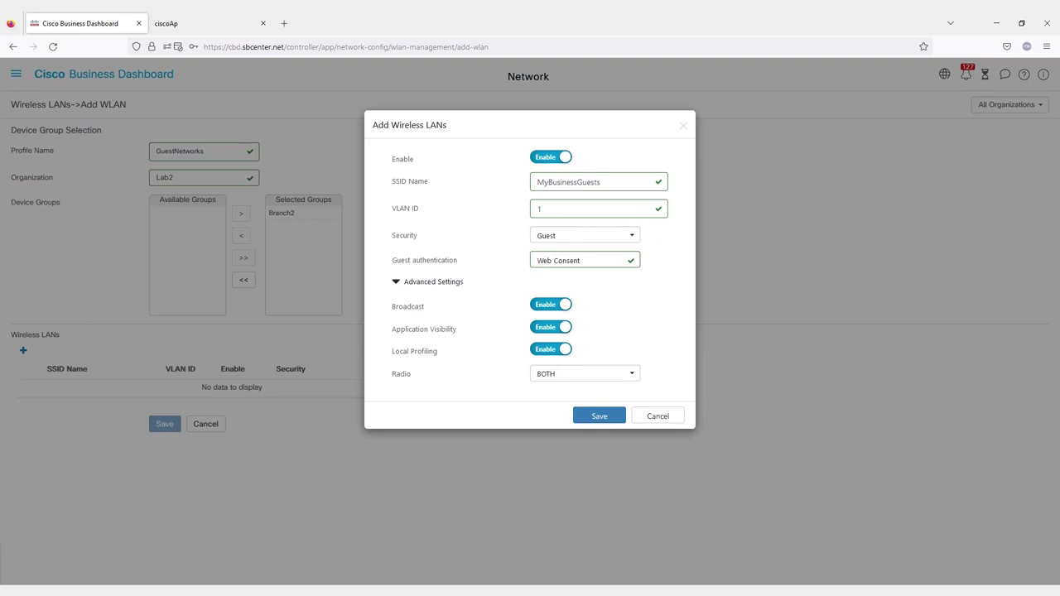
# Save the MyBusinessGuests wireless LAN and the GuestNetworks profile
pyautogui.click(599, 416)
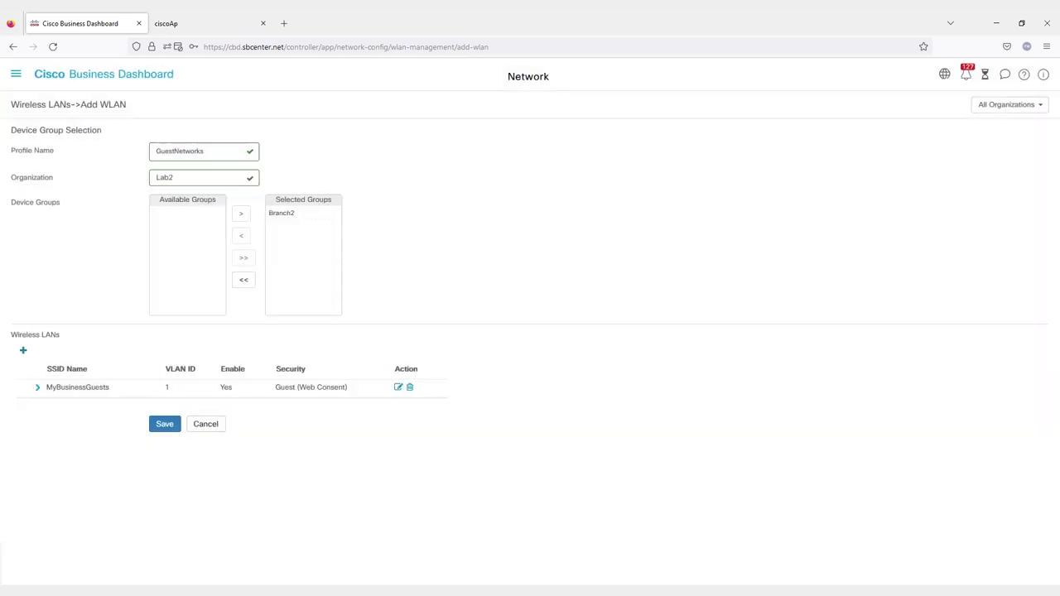
pyautogui.click(165, 424)
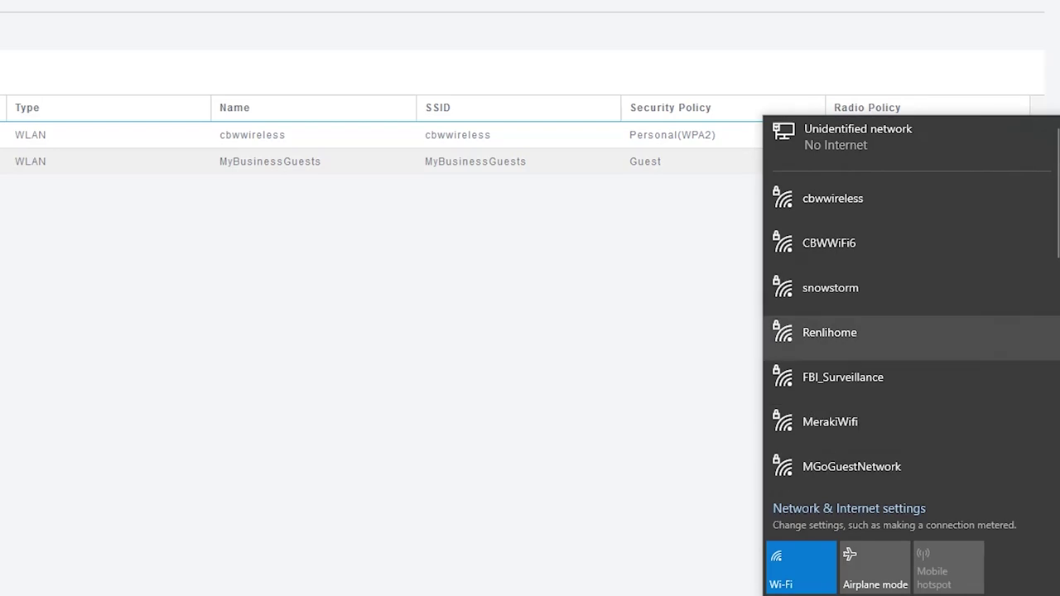
# Connect the computer to the MyBusinessGuests Wi-Fi network and accept the Acceptance Use Policy on its captive portal to go online
pyautogui.scroll(-5, 911, 315)
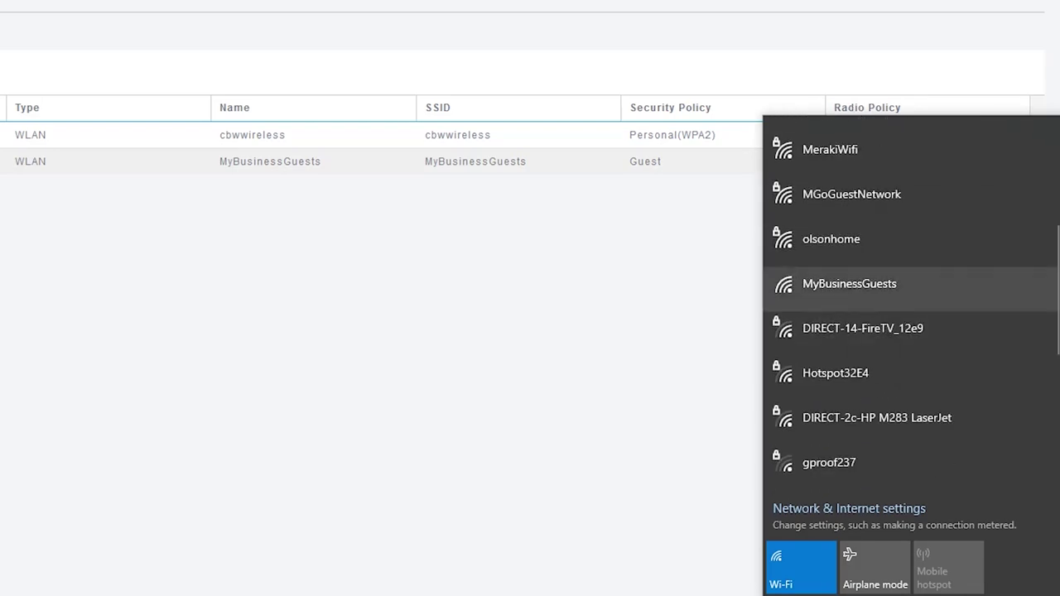
pyautogui.click(910, 289)
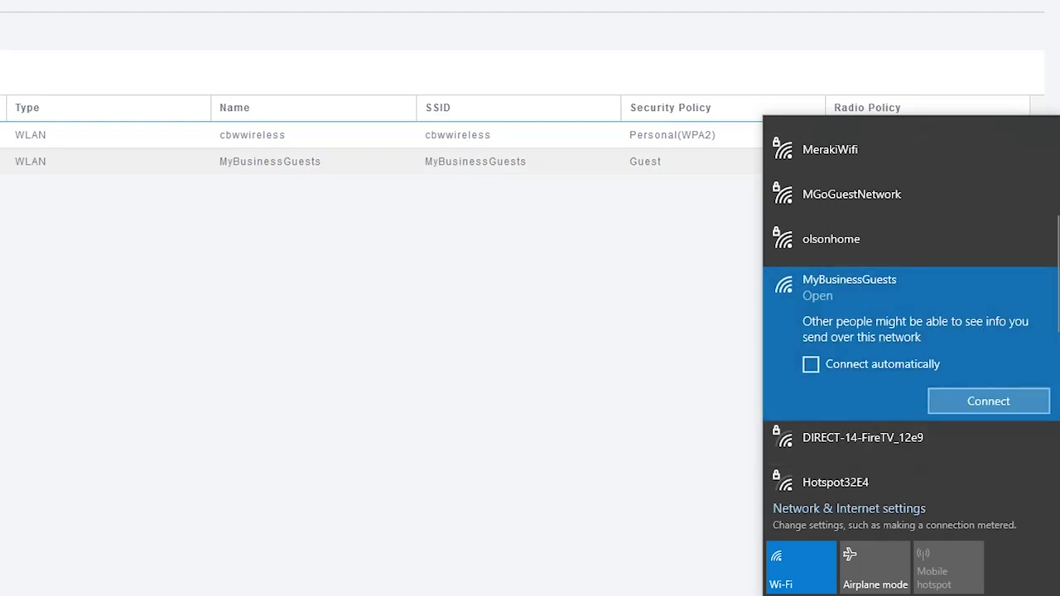
pyautogui.click(988, 401)
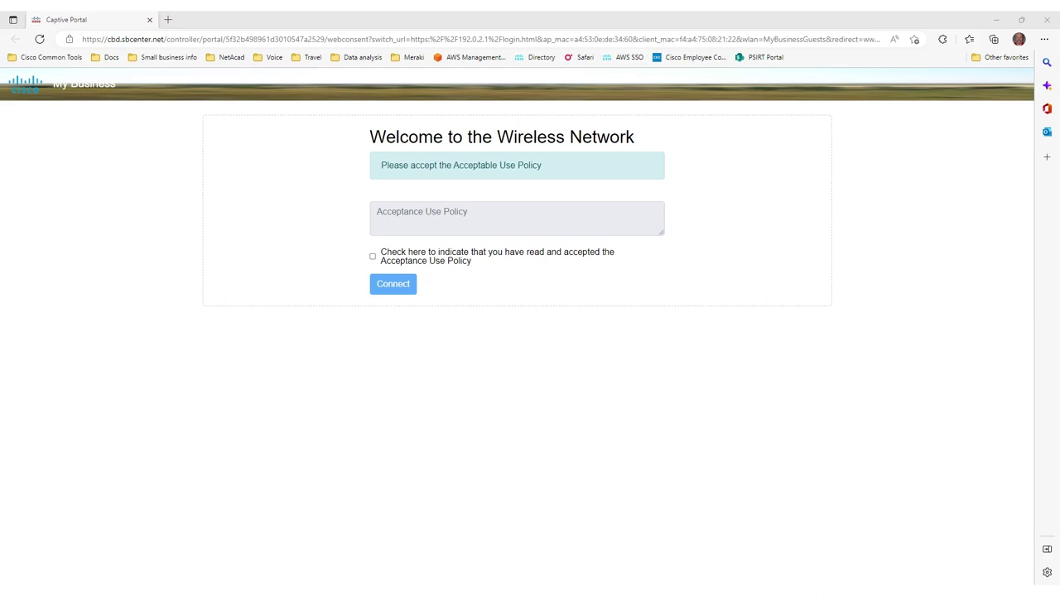
pyautogui.click(373, 256)
pyautogui.click(393, 284)
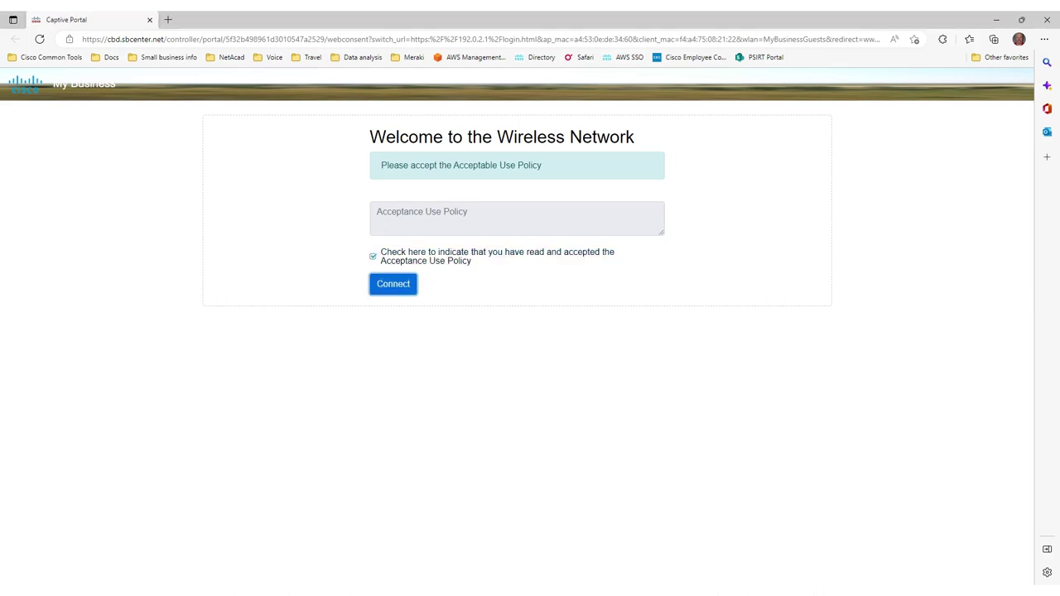